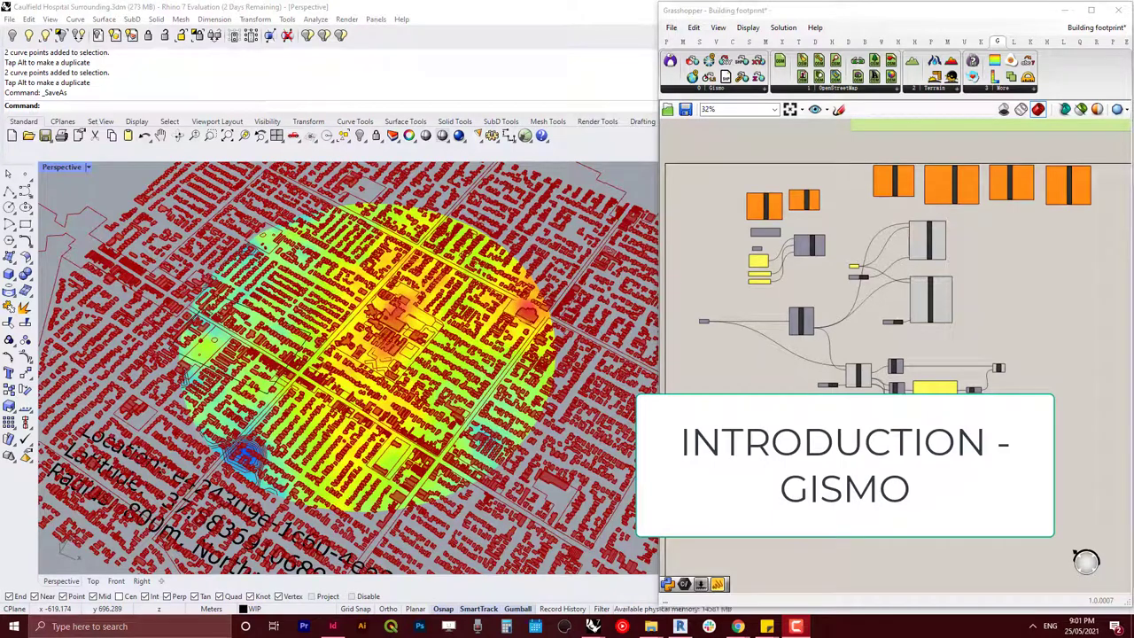
# - Bring Chrome in front of Rhino and maximise it on the Gismo group tab
pyautogui.click(737, 626)
pyautogui.moveTo(1037, 114); pyautogui.dragTo(620, 63)
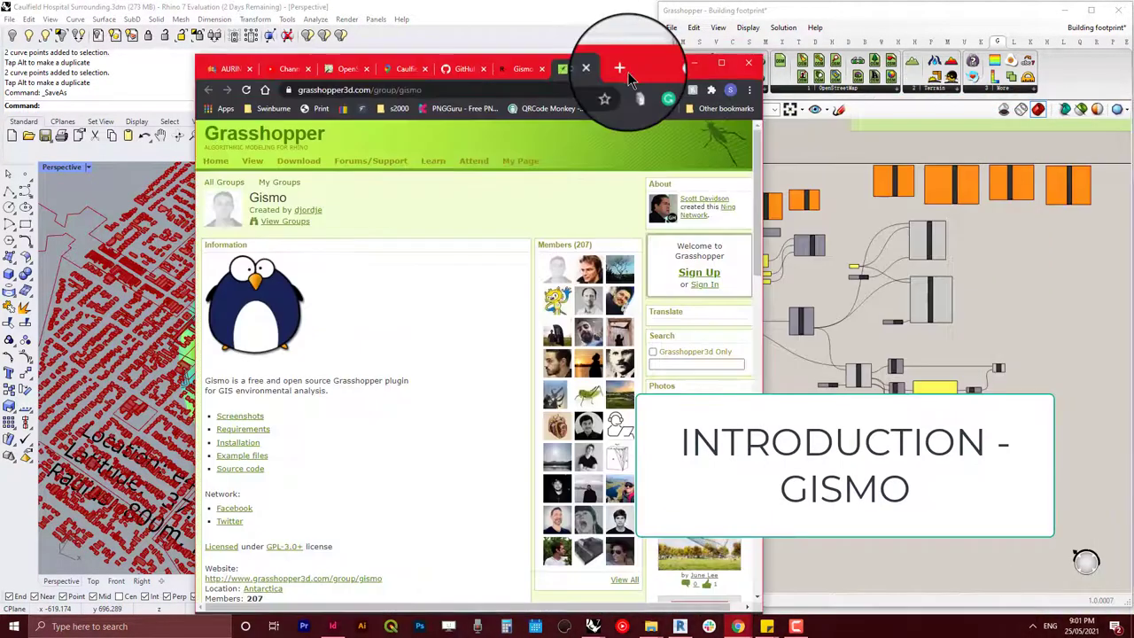
pyautogui.click(618, 68)
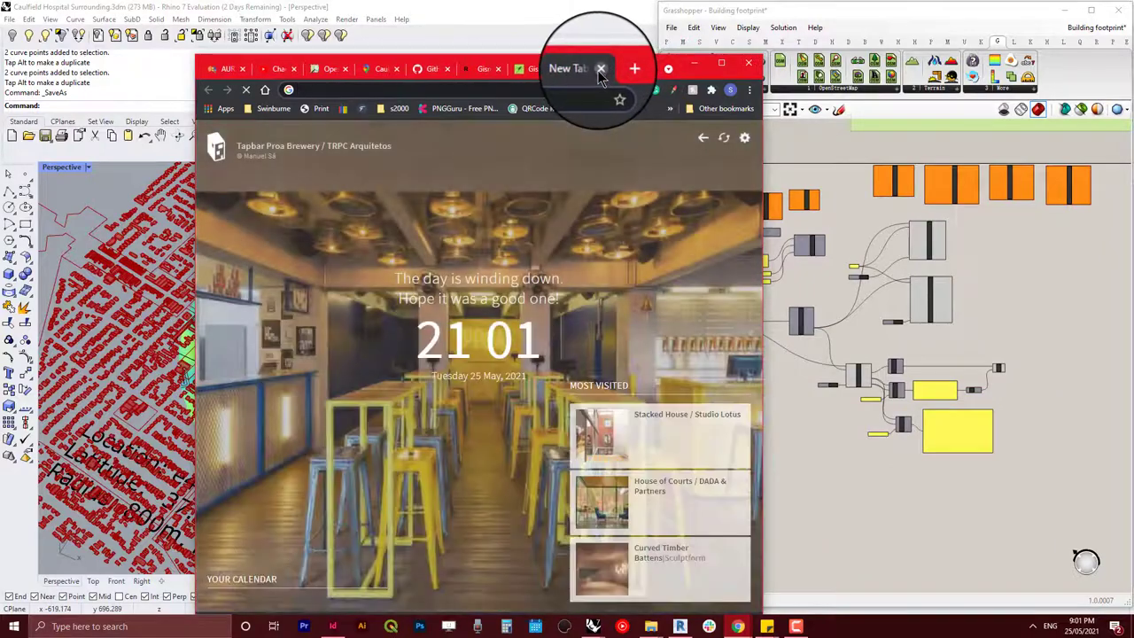
pyautogui.click(596, 68)
pyautogui.click(719, 65)
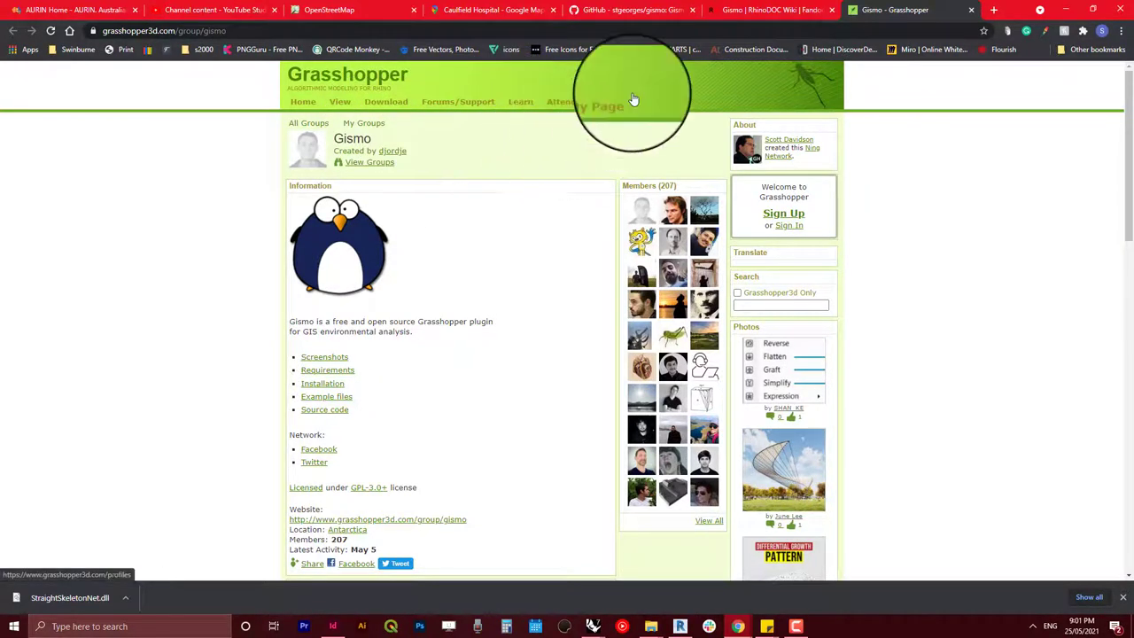
# - Read down the Gismo group description, then switch to the AURIN home page tab
pyautogui.scroll(-1, 504, 288)
pyautogui.scroll(-4, 503, 289)
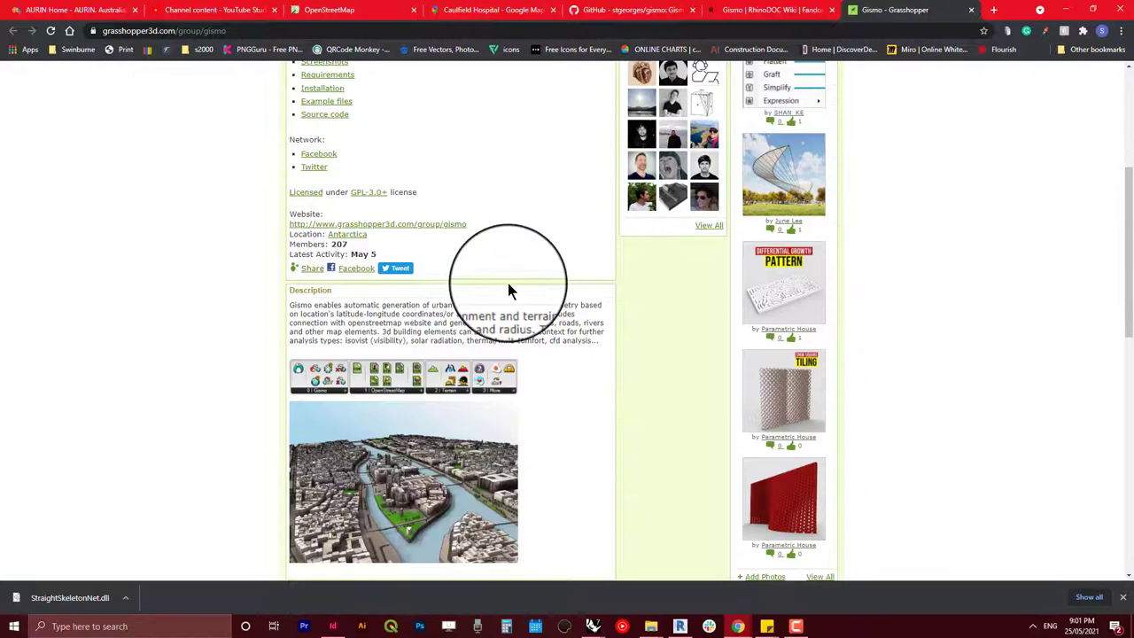
pyautogui.scroll(-1, 549, 288)
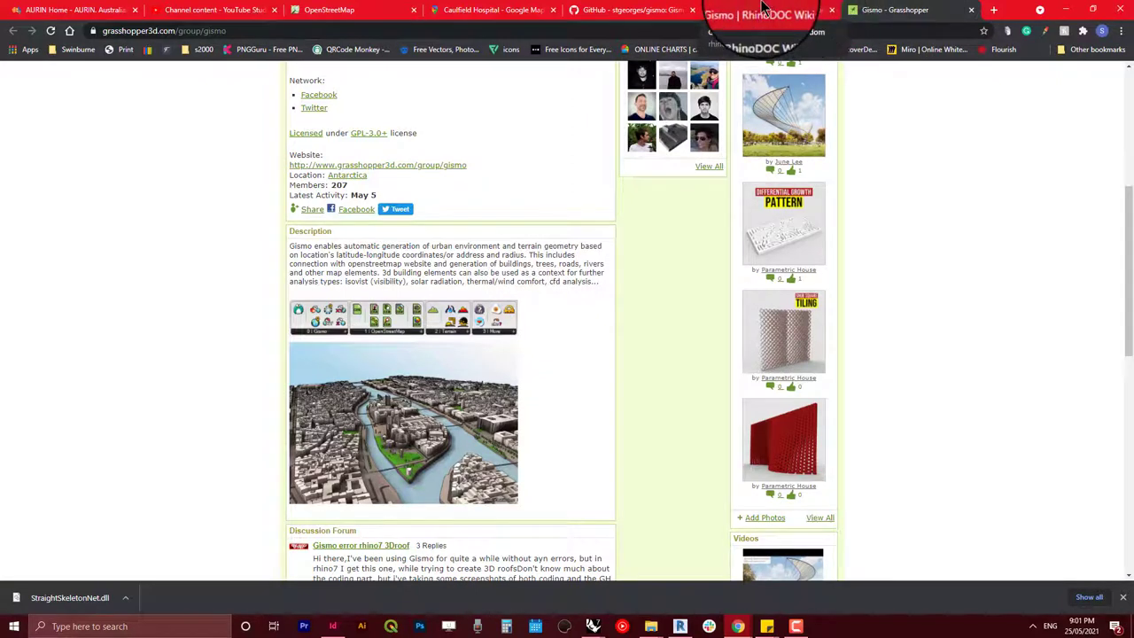
pyautogui.click(48, 11)
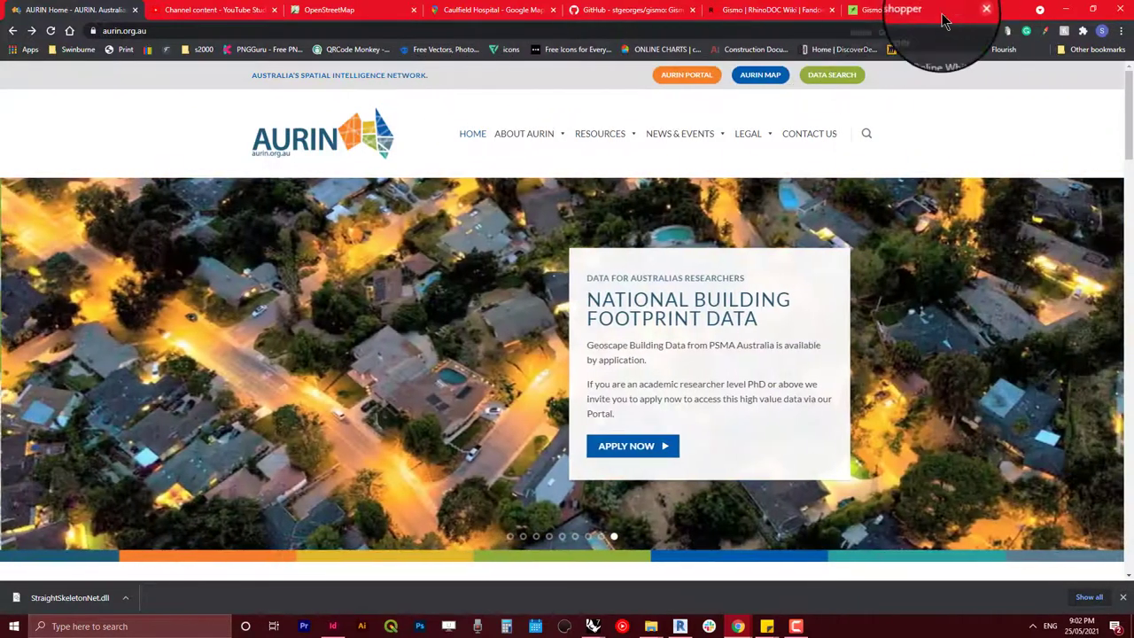
# - Browse the Gismo RhinoDOC wiki, Grasshopper group page and GitHub repository tabs in turn
pyautogui.click(766, 10)
pyautogui.scroll(5, 587, 443)
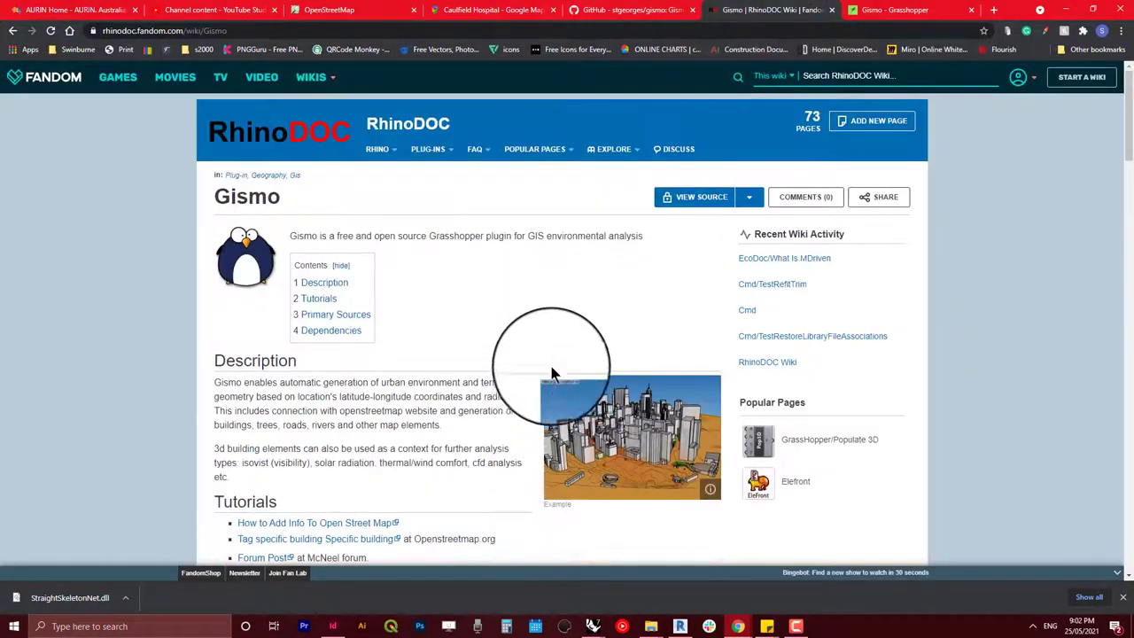
pyautogui.click(894, 10)
pyautogui.scroll(4, 456, 151)
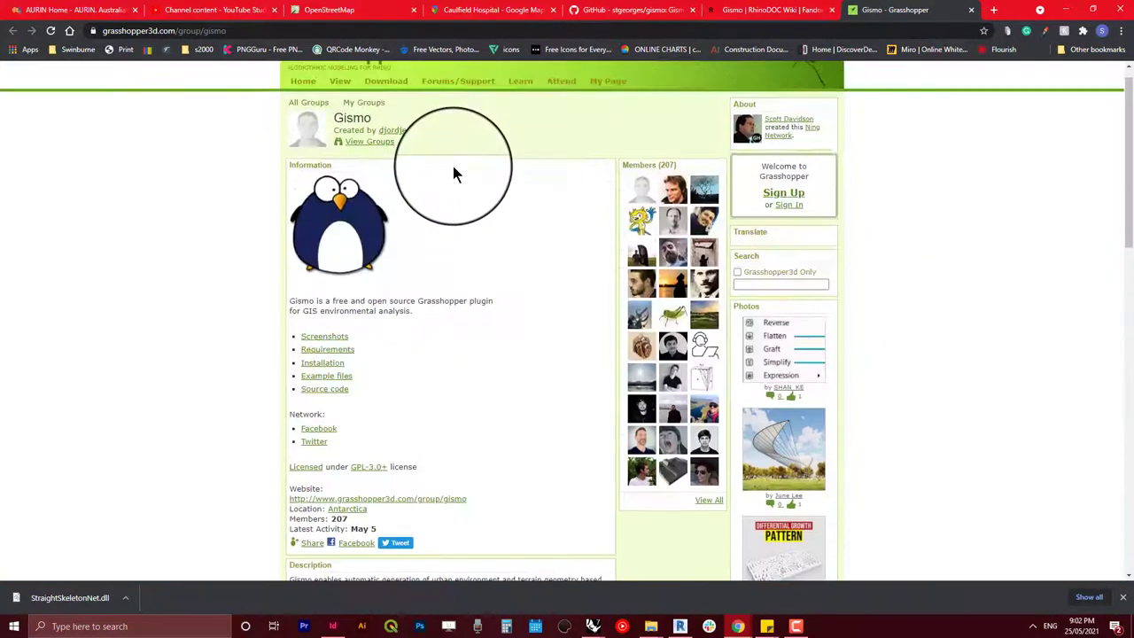
pyautogui.scroll(-2, 478, 124)
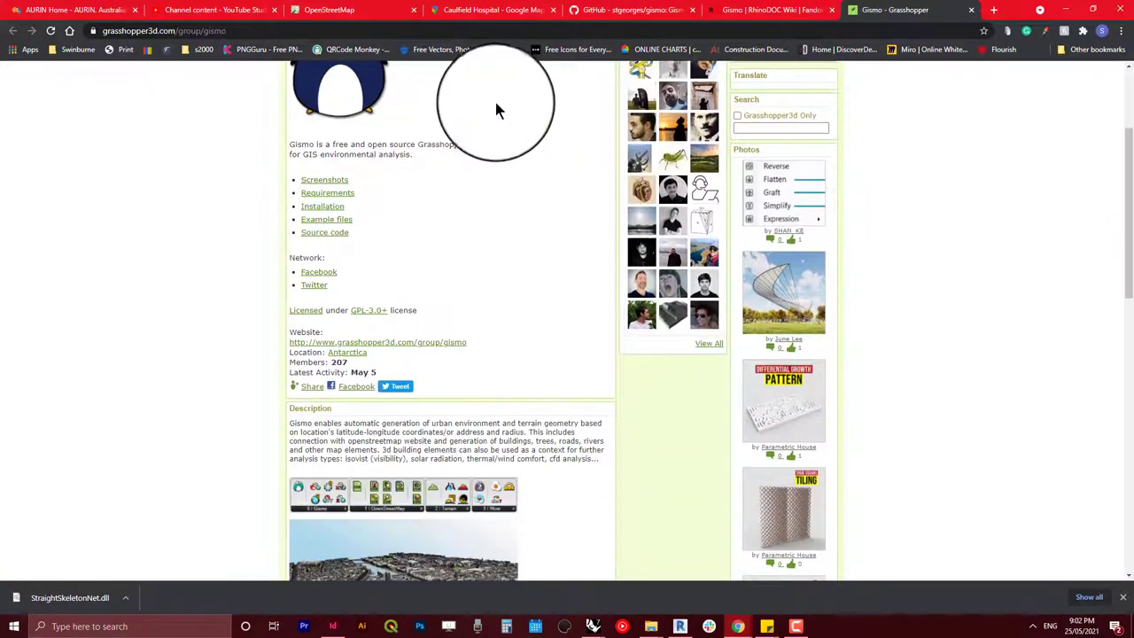
pyautogui.click(620, 10)
pyautogui.scroll(-3, 518, 182)
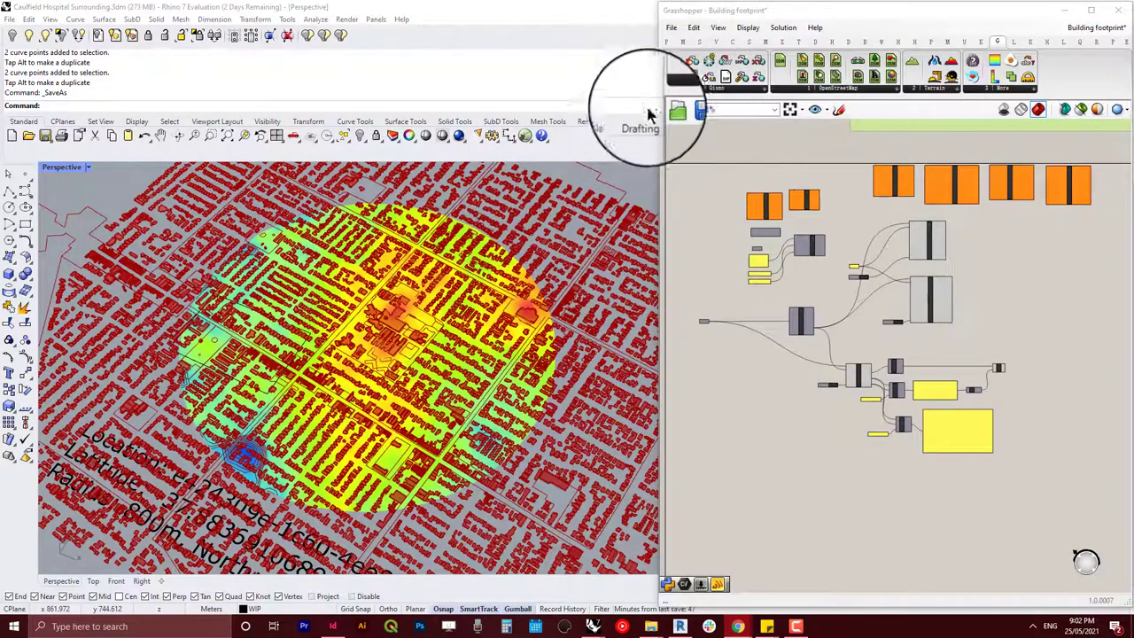
# - Widen the Grasshopper window leftward and glance through the Gismo location components list
pyautogui.moveTo(660, 121); pyautogui.dragTo(565, 137)
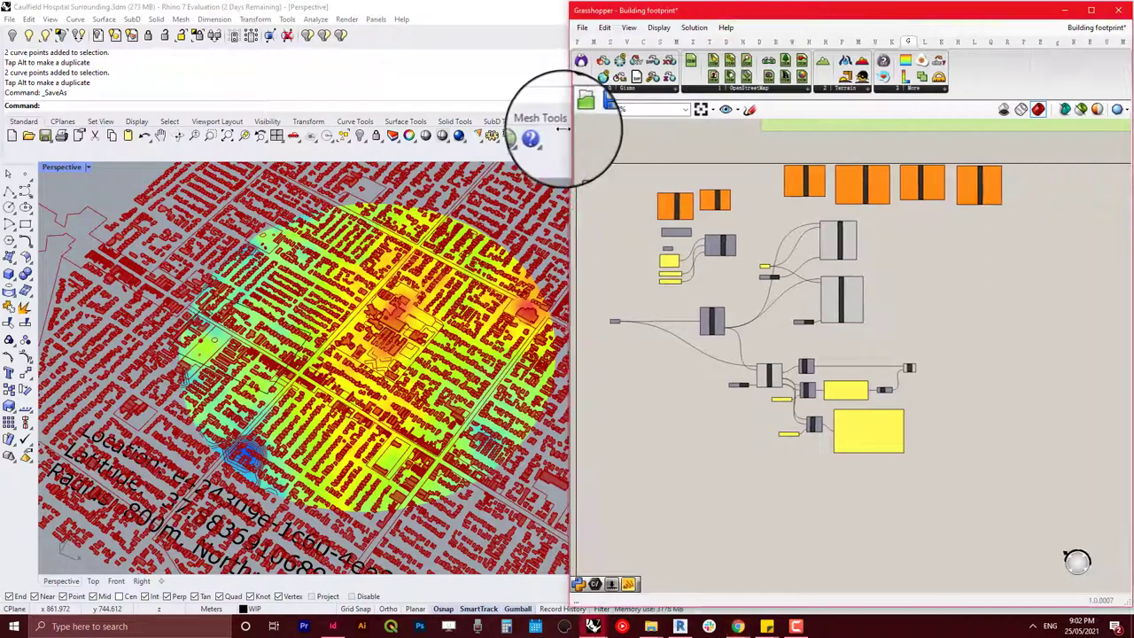
pyautogui.click(660, 92)
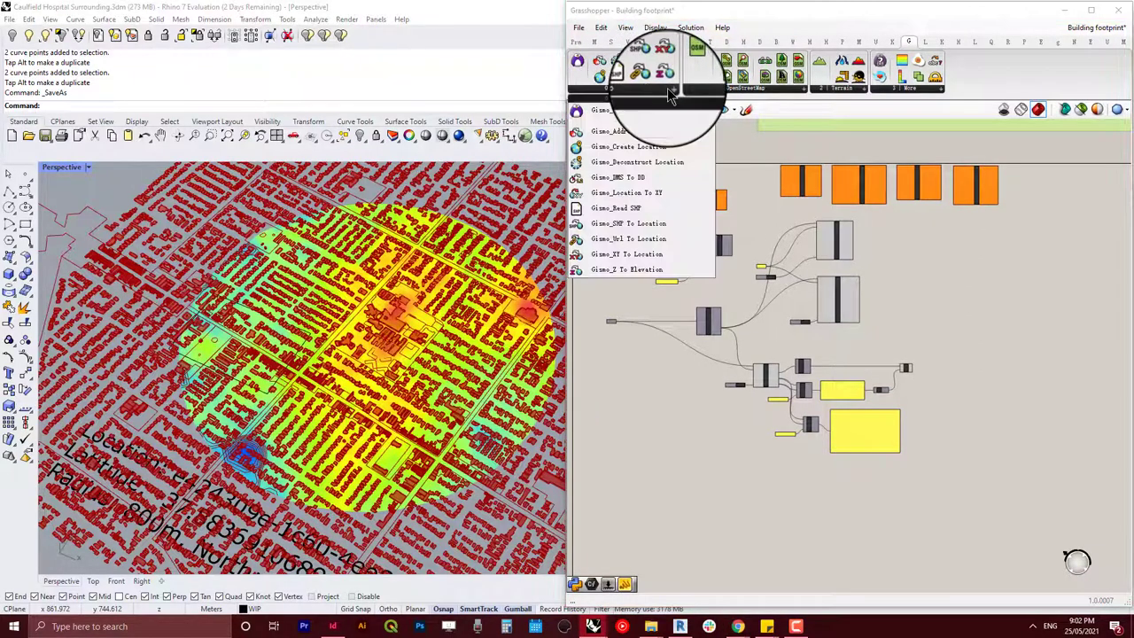
pyautogui.click(634, 227)
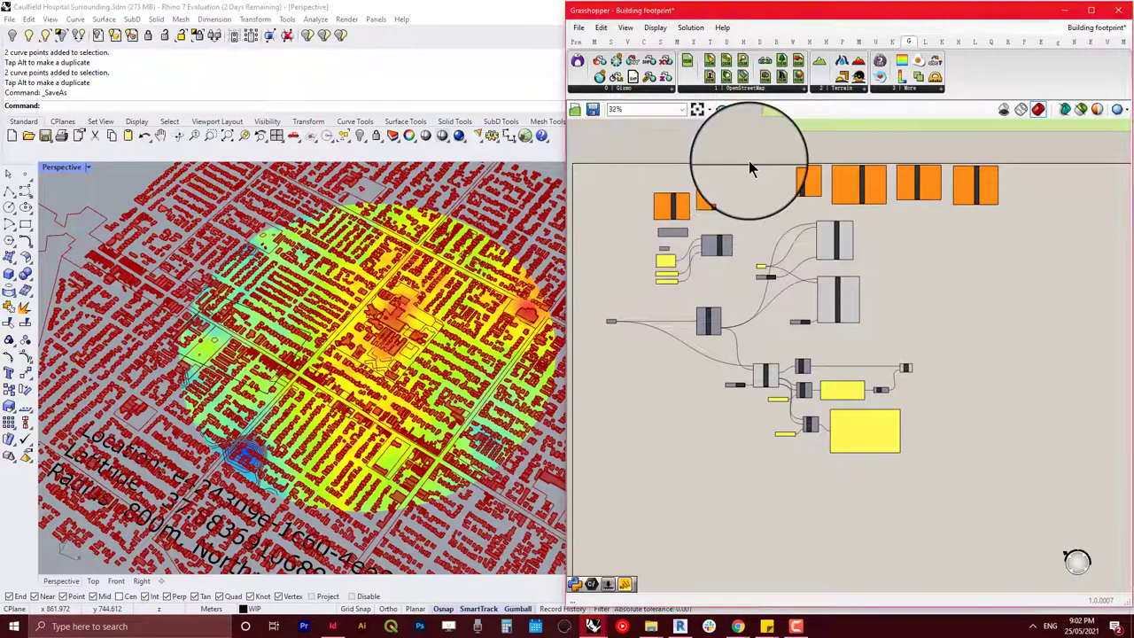
# - Zoom the canvas onto TerrainGenerator and inspect its location, radius and runIt inputs
pyautogui.scroll(5, 744, 257)
pyautogui.scroll(2, 744, 261)
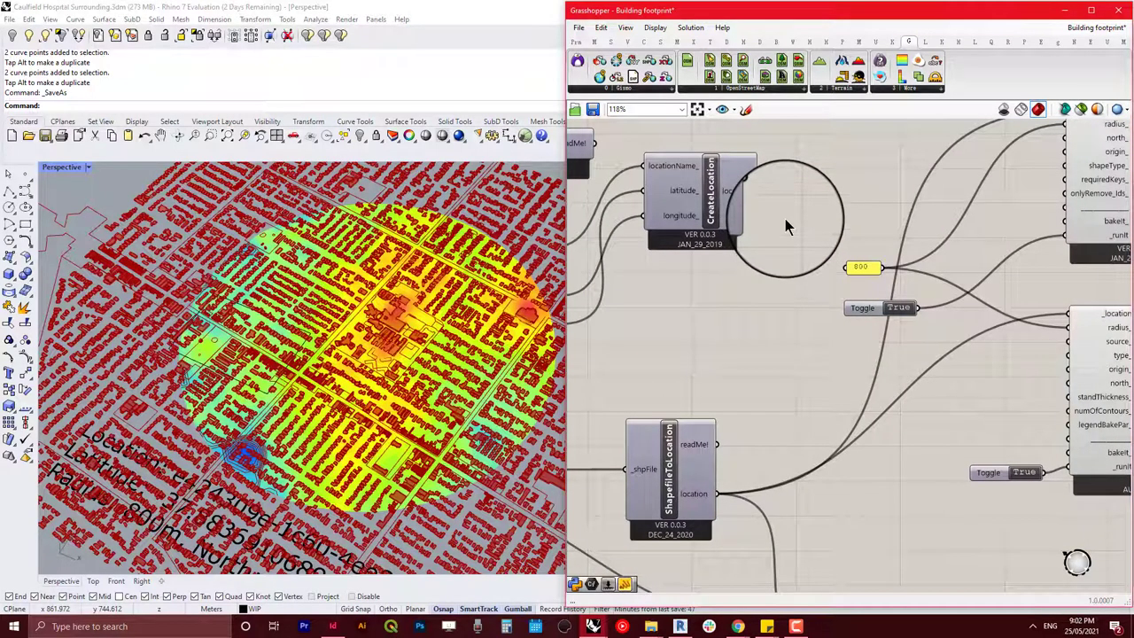
pyautogui.scroll(-4, 785, 223)
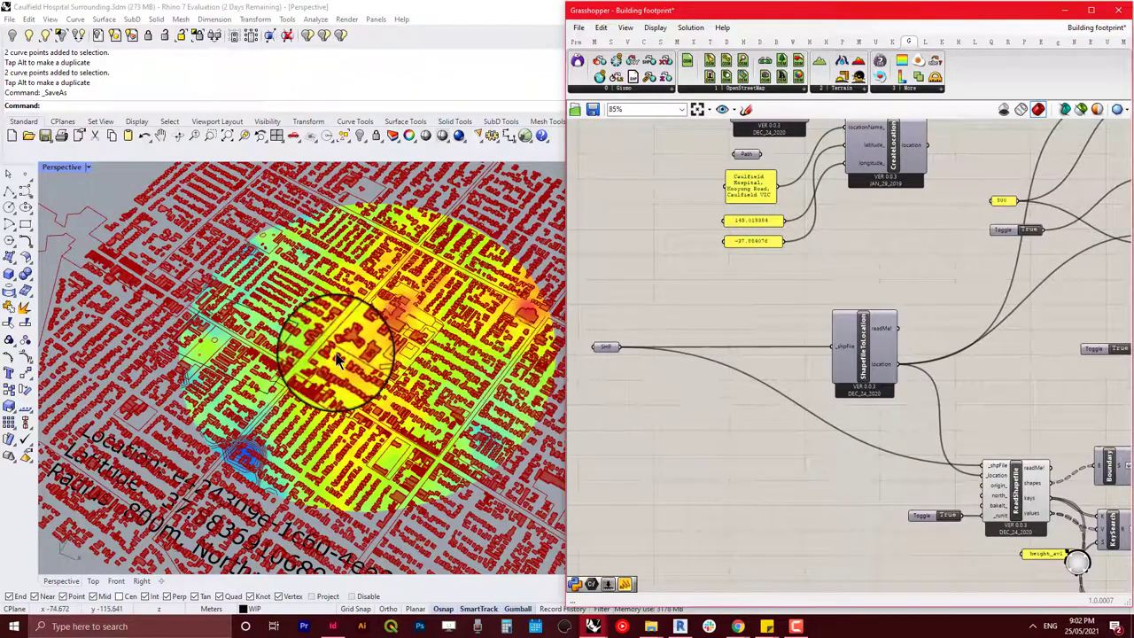
pyautogui.scroll(5, 749, 292)
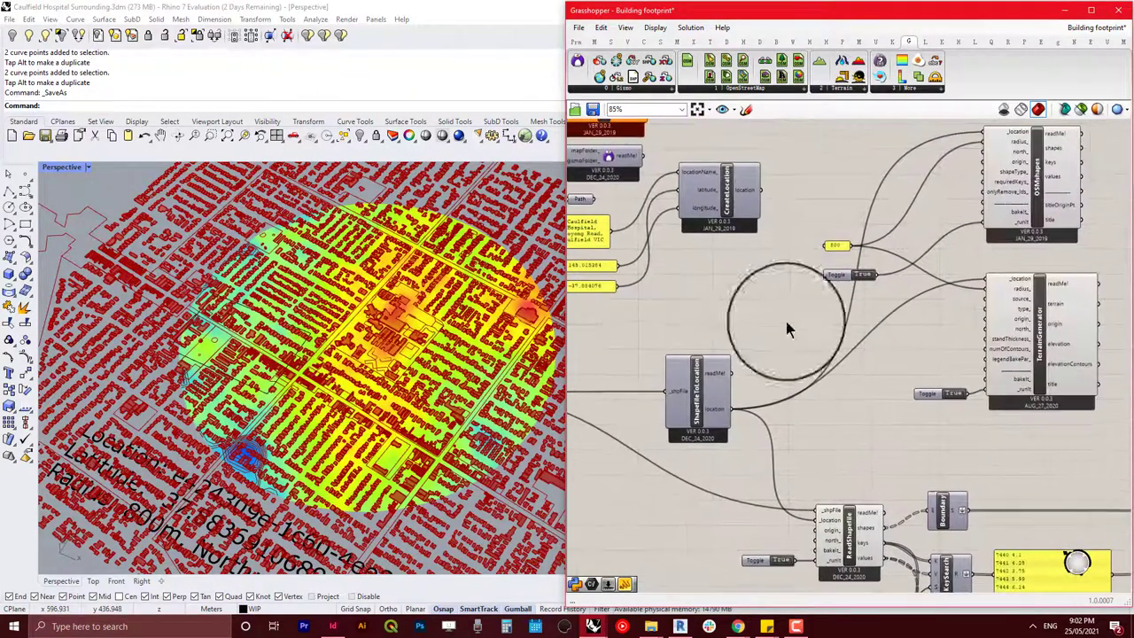
pyautogui.moveTo(923, 332)
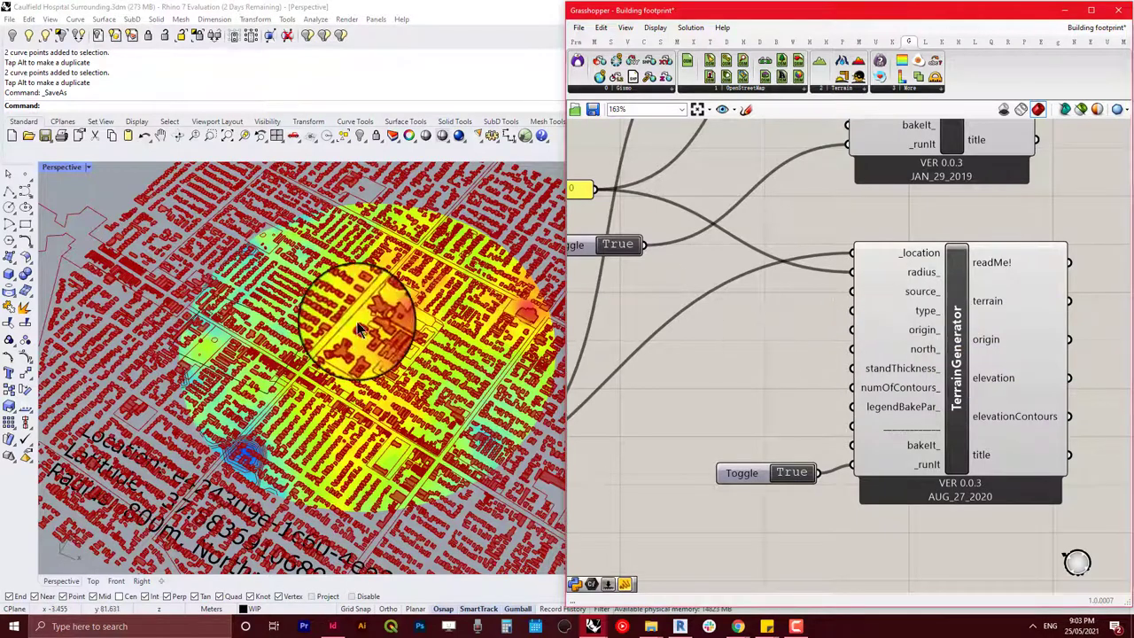
# - Zoom and orbit the Perspective view low across the red buildings on coloured terrain
pyautogui.scroll(3, 390, 330)
pyautogui.scroll(4, 390, 330)
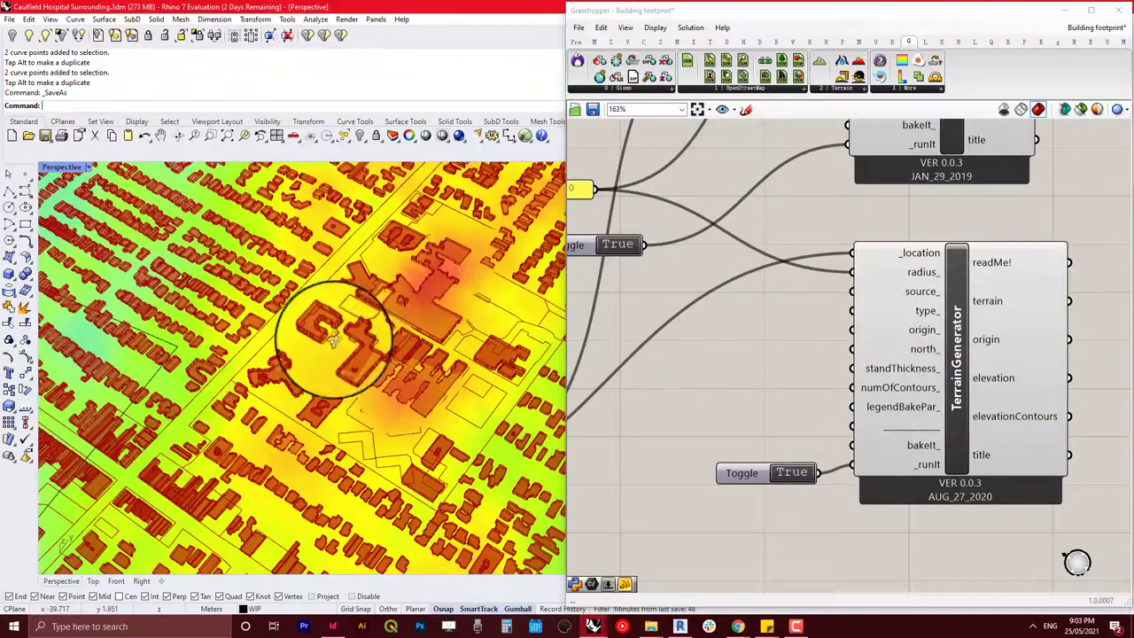
pyautogui.scroll(2, 360, 299)
pyautogui.moveTo(361, 299); pyautogui.dragTo(336, 292, button='right')
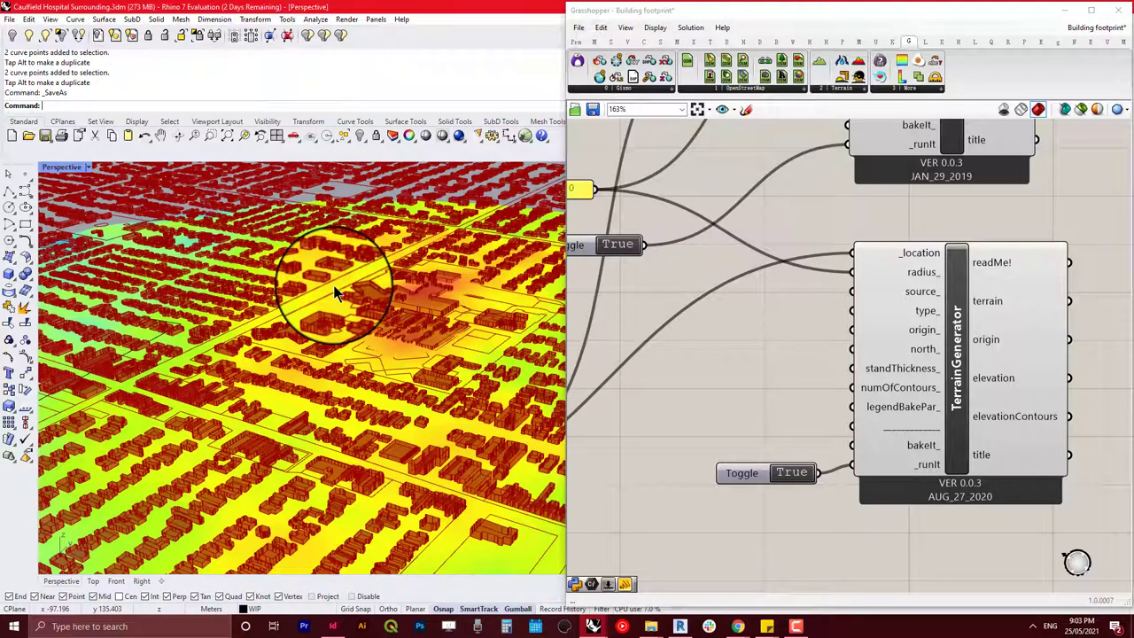
pyautogui.click(758, 334)
# - Select OSM3Droad and inspect its _shapes, roadWidth_ and groundTerrain_ inputs
pyautogui.scroll(-5, 758, 347)
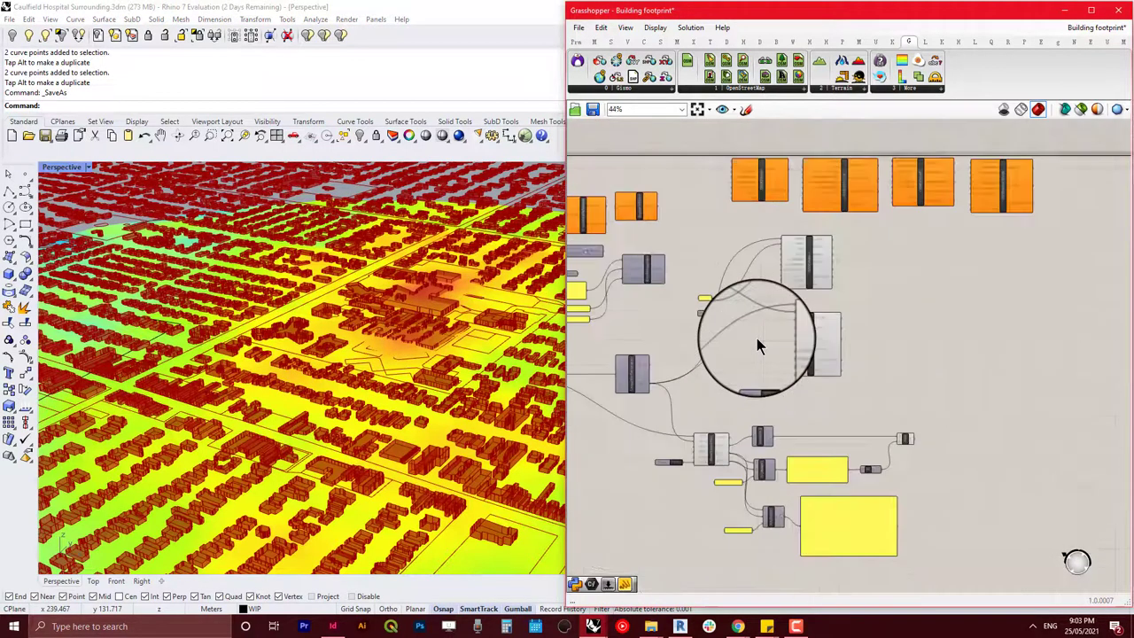
pyautogui.scroll(5, 744, 190)
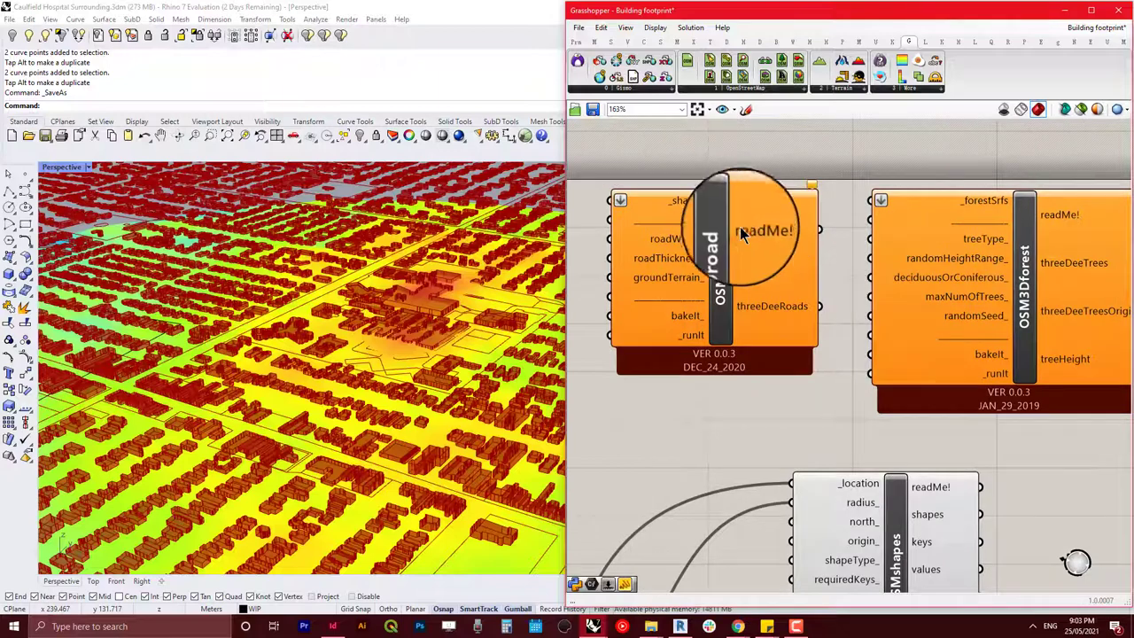
pyautogui.click(728, 282)
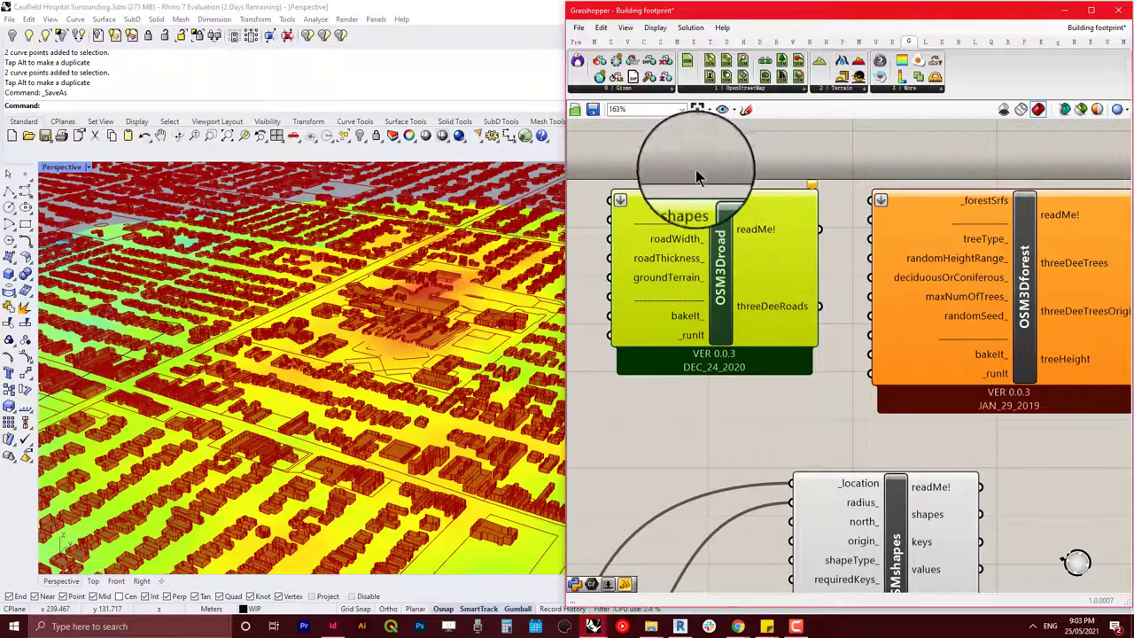
pyautogui.moveTo(687, 202)
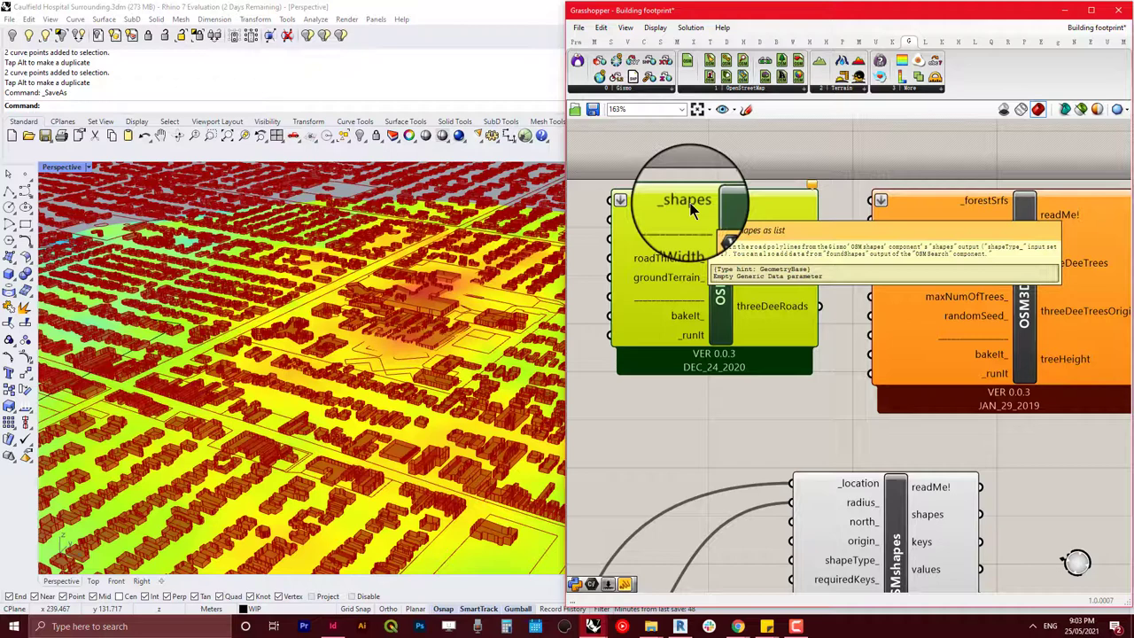
pyautogui.moveTo(700, 163); pyautogui.dragTo(714, 166, button='right')
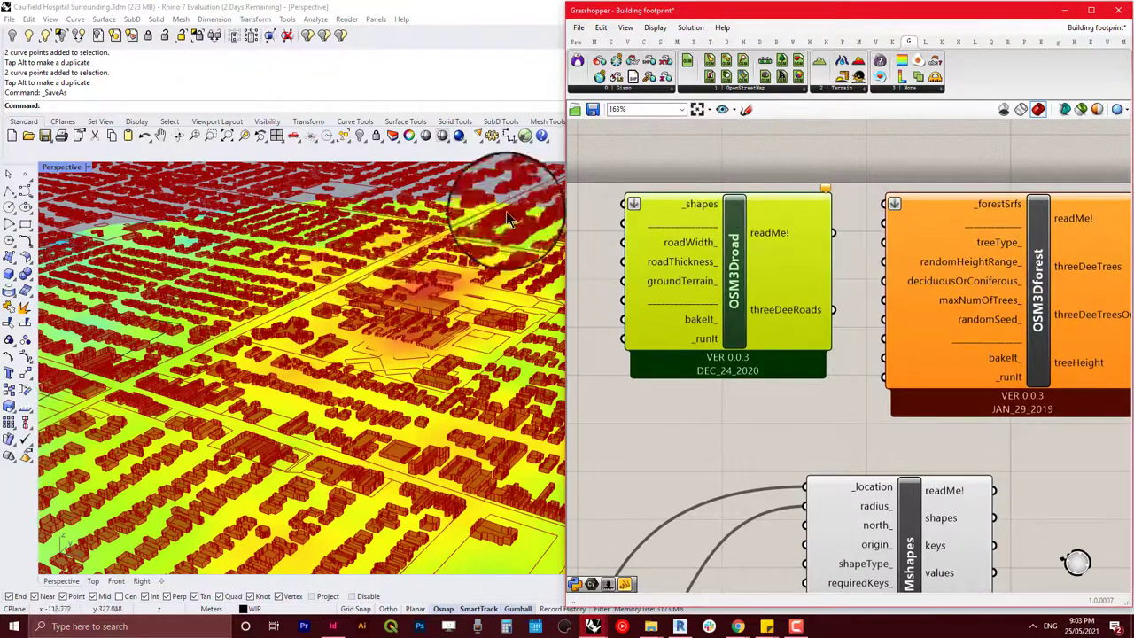
pyautogui.moveTo(699, 244)
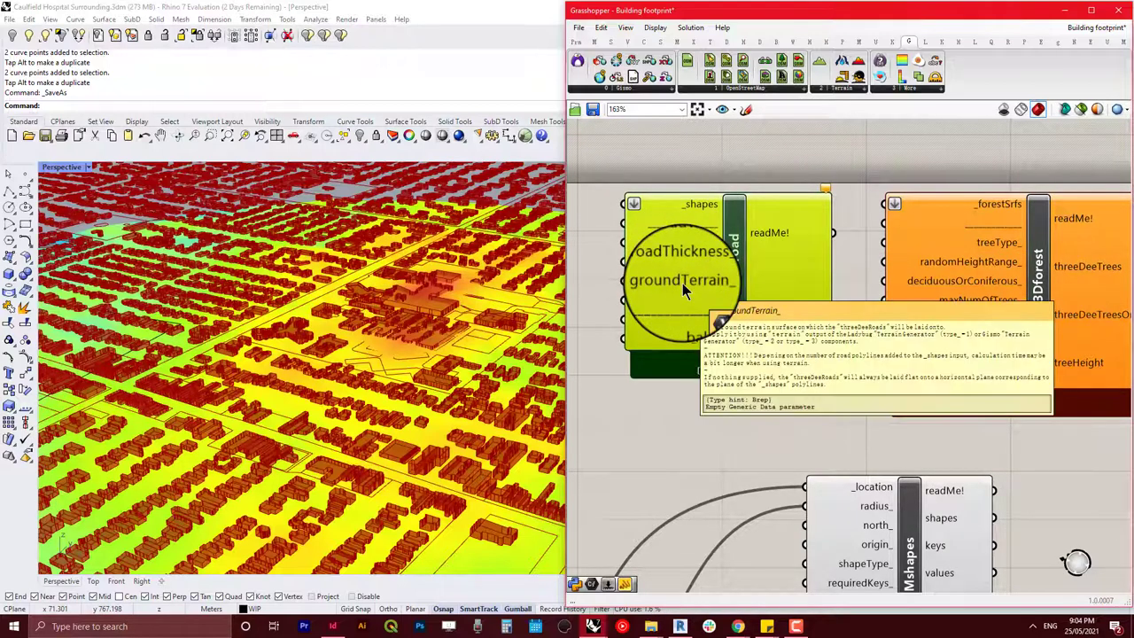
pyautogui.moveTo(684, 281)
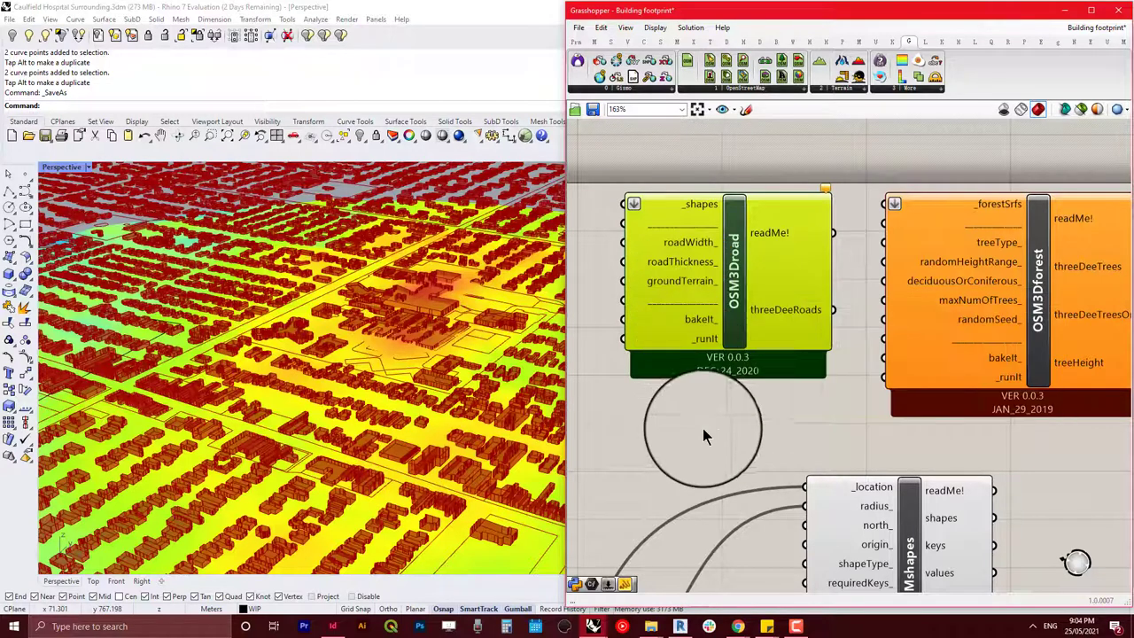
pyautogui.moveTo(703, 428); pyautogui.dragTo(656, 432, button='right')
pyautogui.moveTo(921, 460); pyautogui.dragTo(860, 449, button='right')
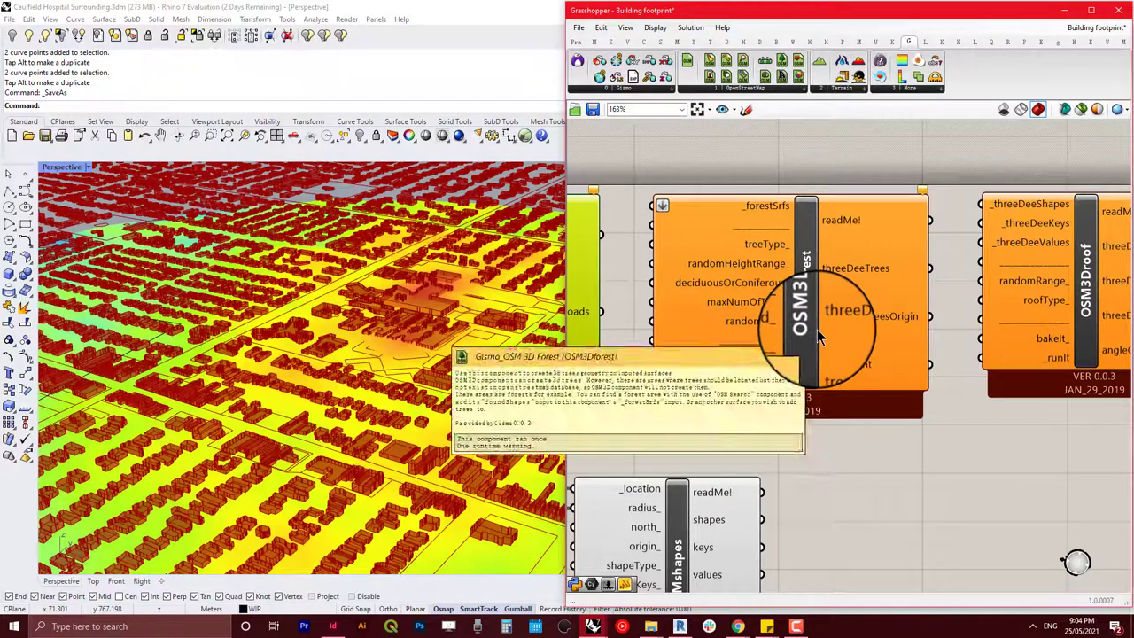
pyautogui.moveTo(957, 457); pyautogui.dragTo(952, 455, button='right')
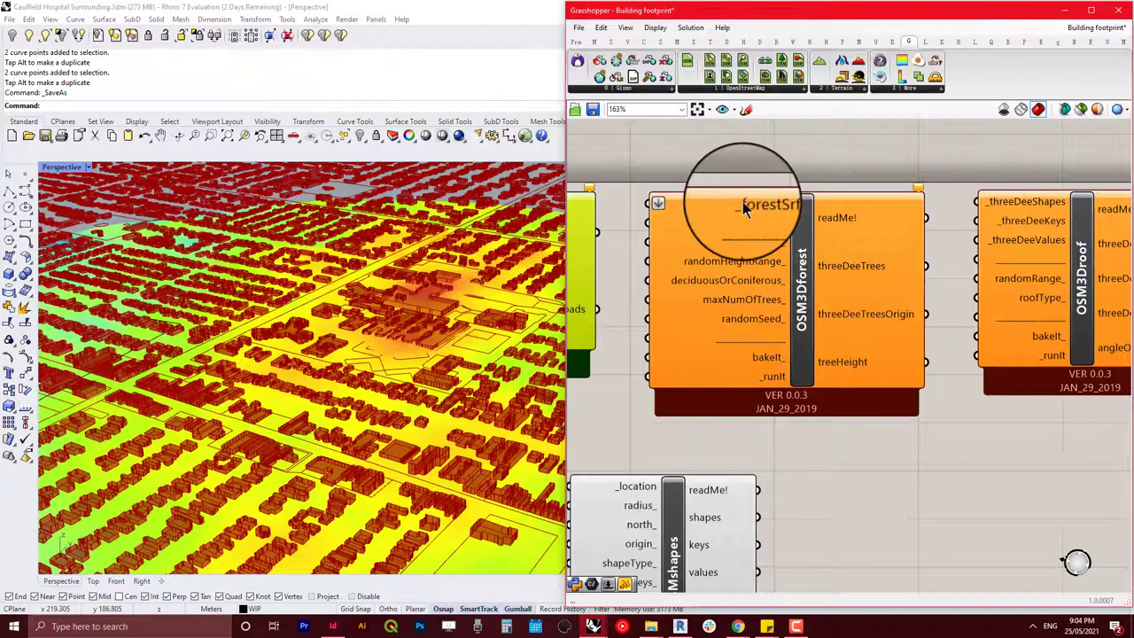
pyautogui.moveTo(742, 204)
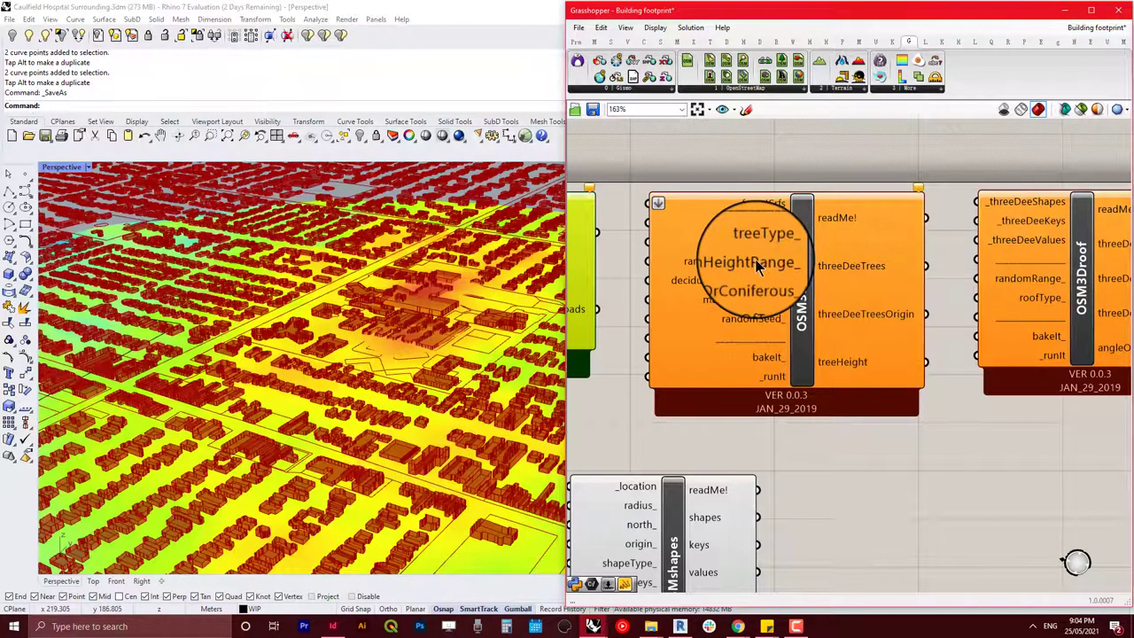
pyautogui.moveTo(757, 264)
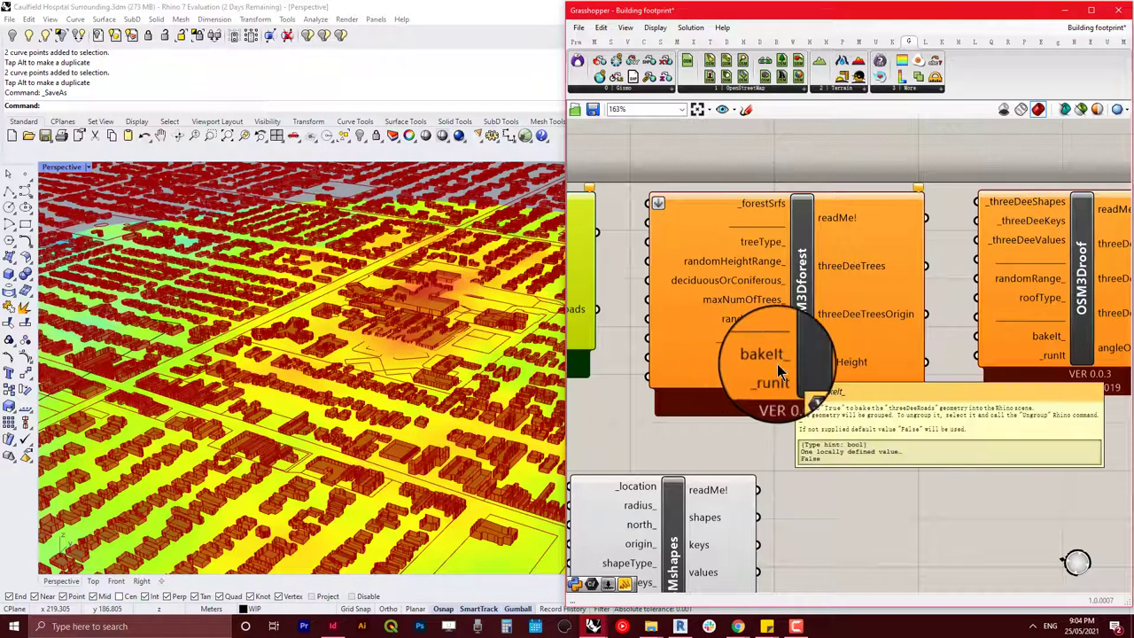
pyautogui.moveTo(778, 364)
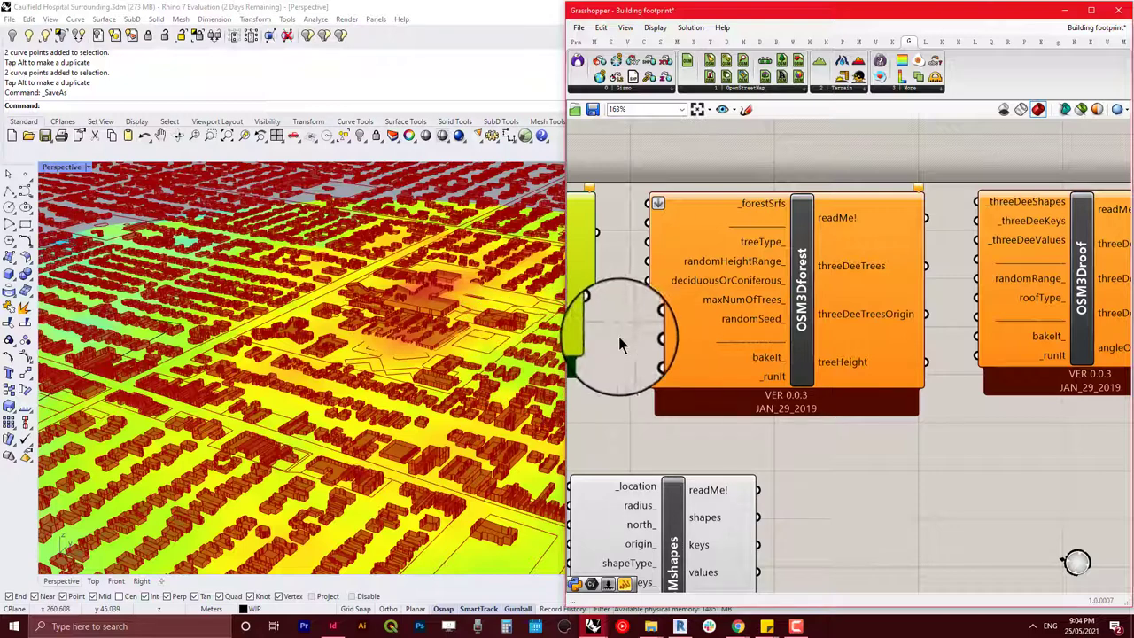
pyautogui.moveTo(618, 333); pyautogui.dragTo(779, 349, button='right')
pyautogui.moveTo(735, 386); pyautogui.dragTo(804, 401, button='right')
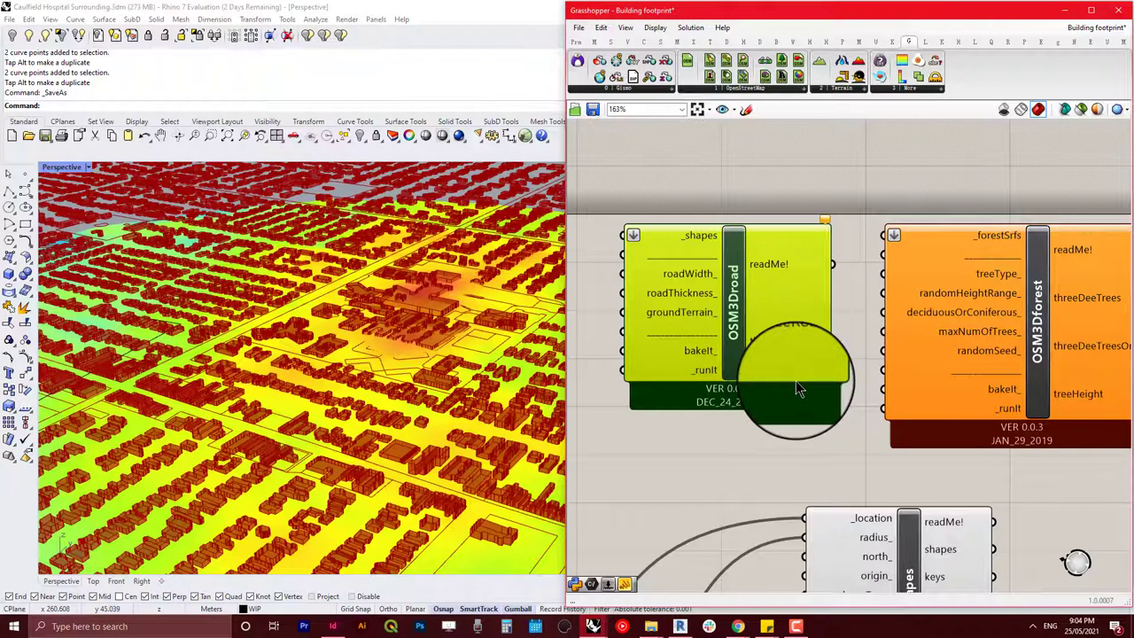
pyautogui.moveTo(795, 387)
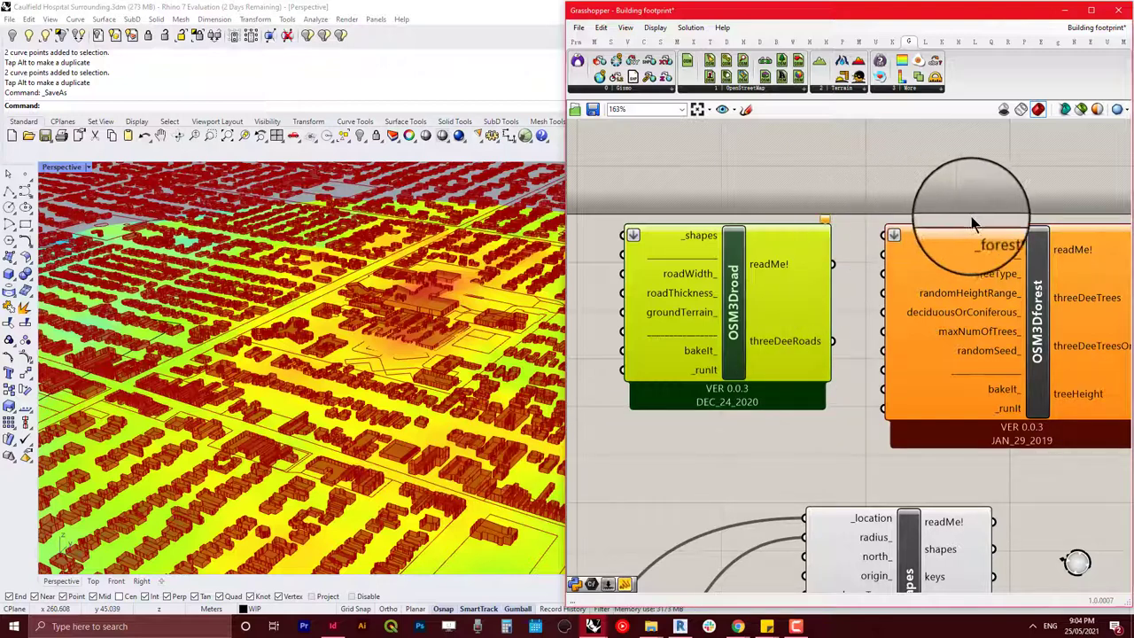
# - Pan the Grasshopper canvas left to show the whole OSM3Dforest component
pyautogui.moveTo(983, 199); pyautogui.dragTo(892, 183, button='right')
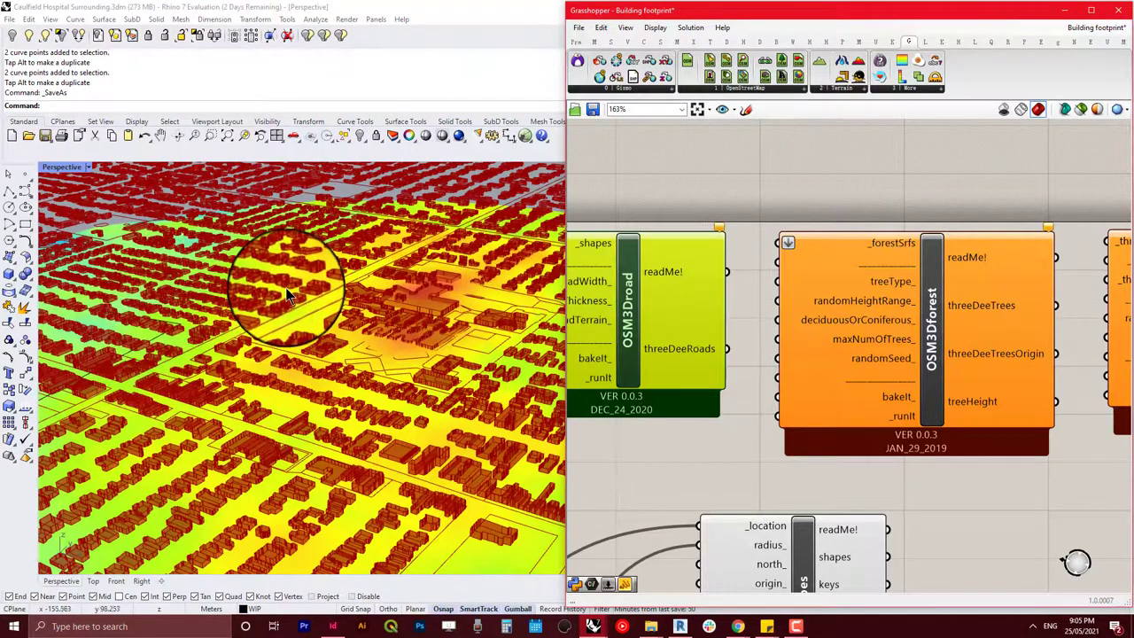
# - Zoom the Perspective viewport in close on the extruded buildings over the yellow terrain
pyautogui.scroll(-3, 869, 202)
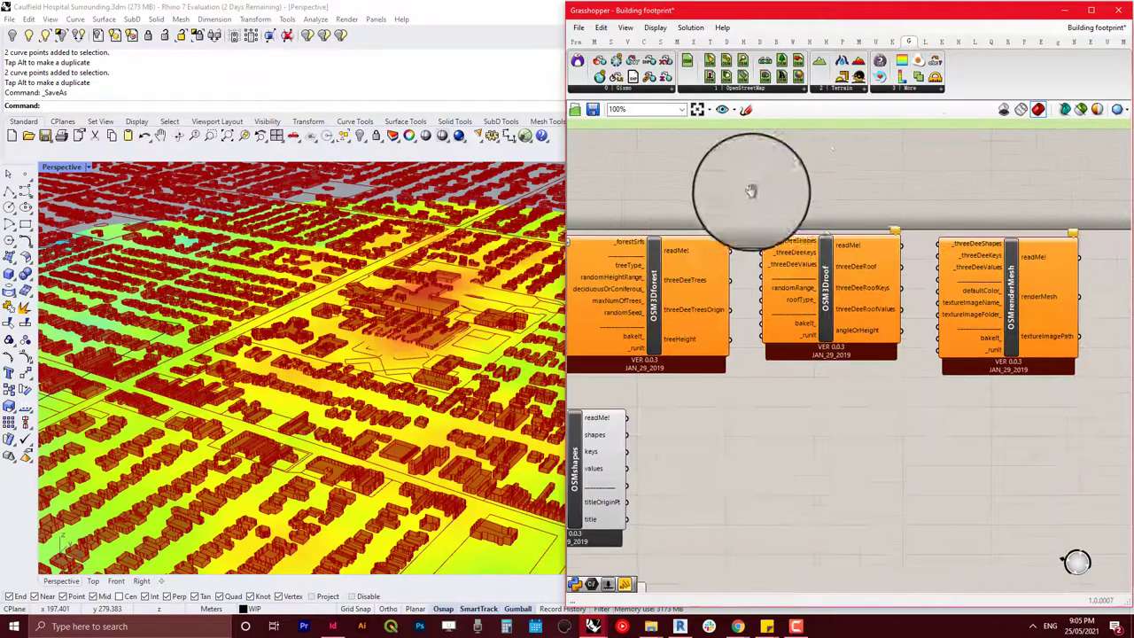
pyautogui.scroll(4, 780, 184)
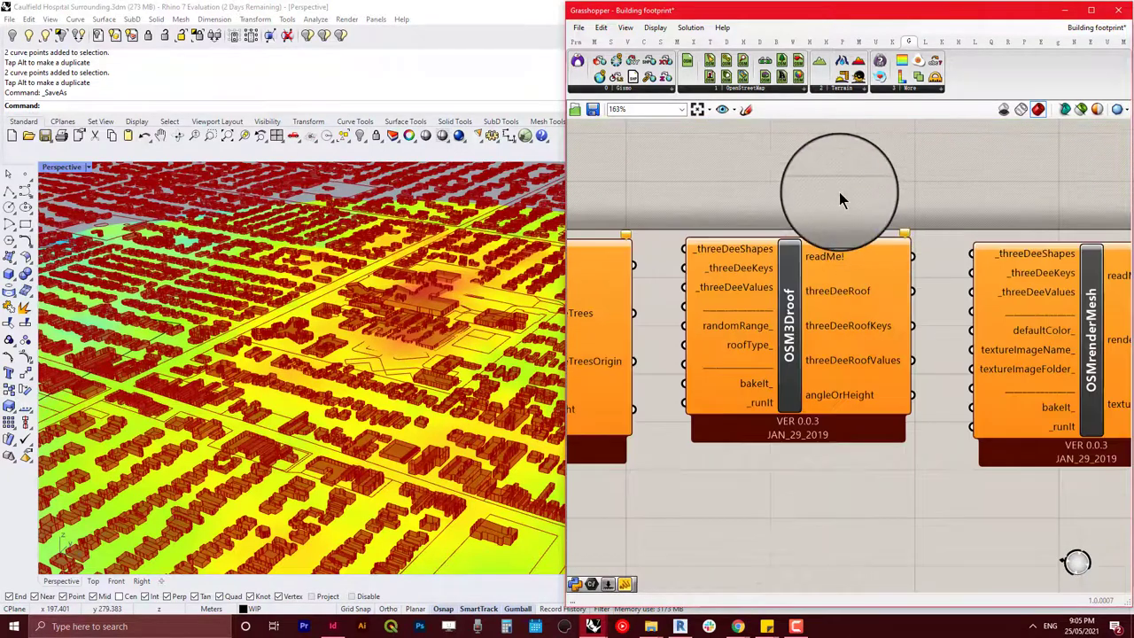
pyautogui.scroll(-2, 758, 195)
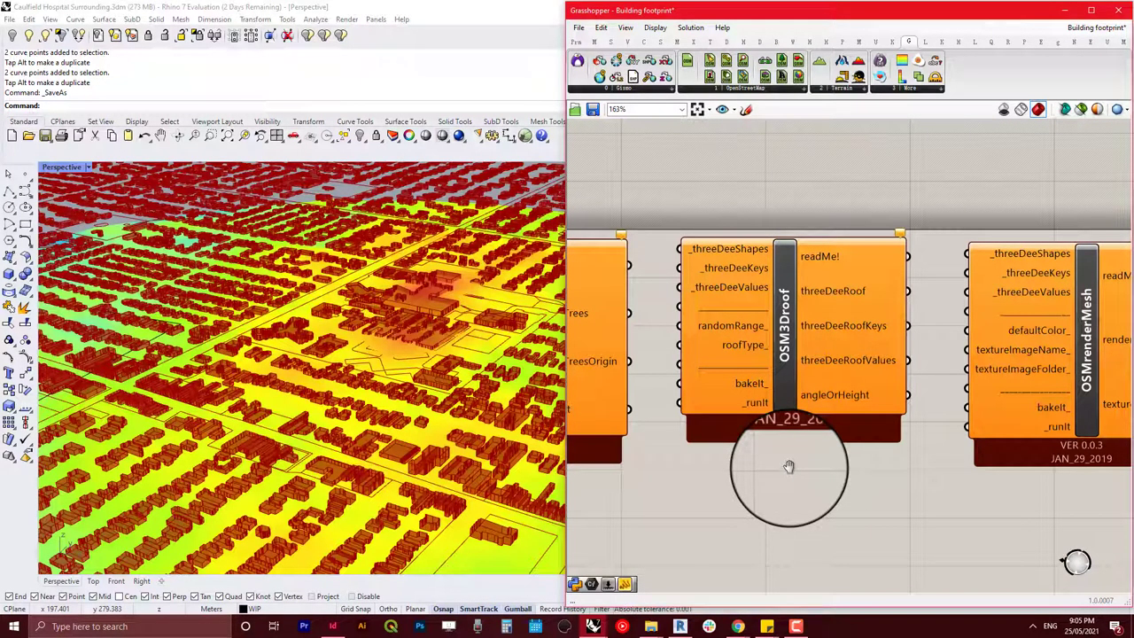
pyautogui.scroll(3, 363, 465)
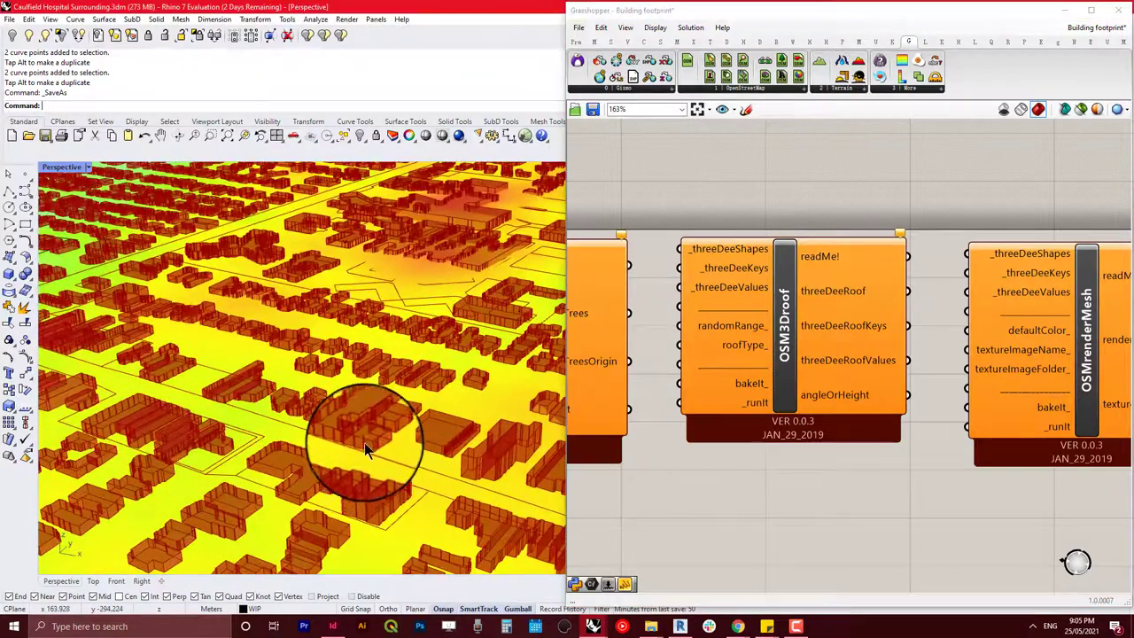
pyautogui.scroll(5, 364, 442)
pyautogui.scroll(-5, 364, 431)
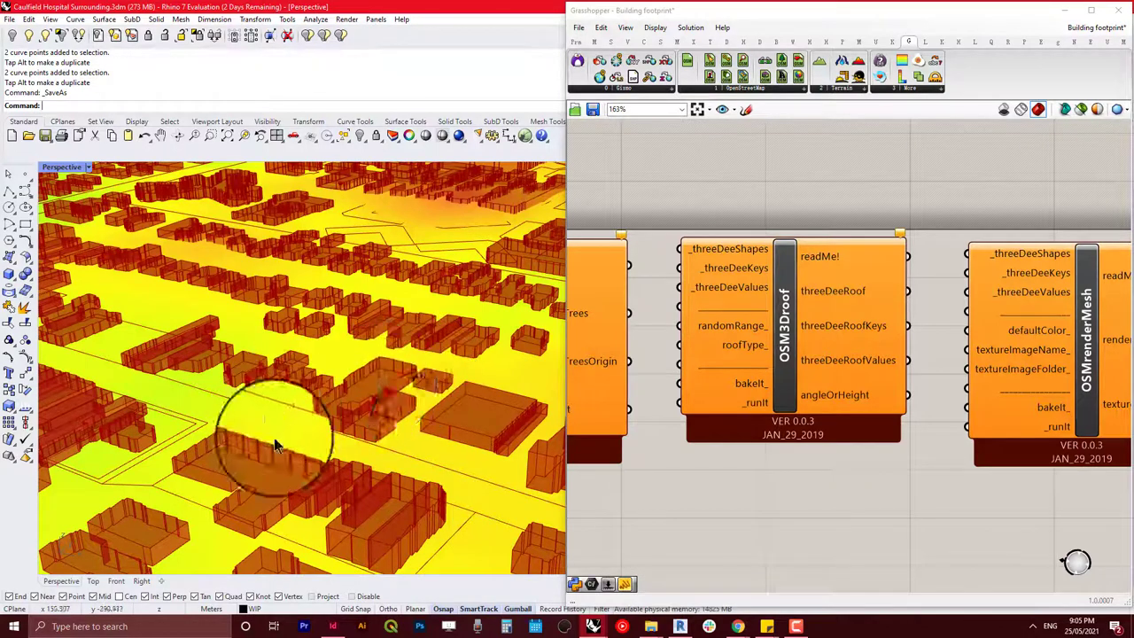
# - Zoom the Grasshopper canvas out to 38%, framing OSM3Droof and OSMrenderMesh
pyautogui.click(872, 527)
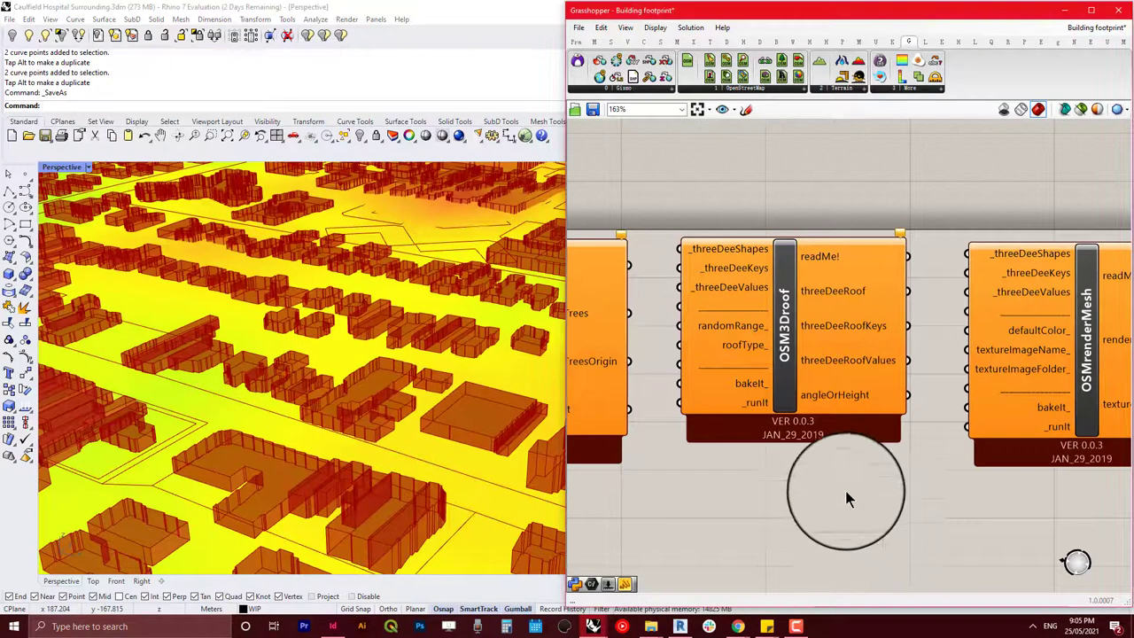
pyautogui.scroll(-1, 842, 492)
pyautogui.moveTo(842, 488); pyautogui.dragTo(789, 463, button='right')
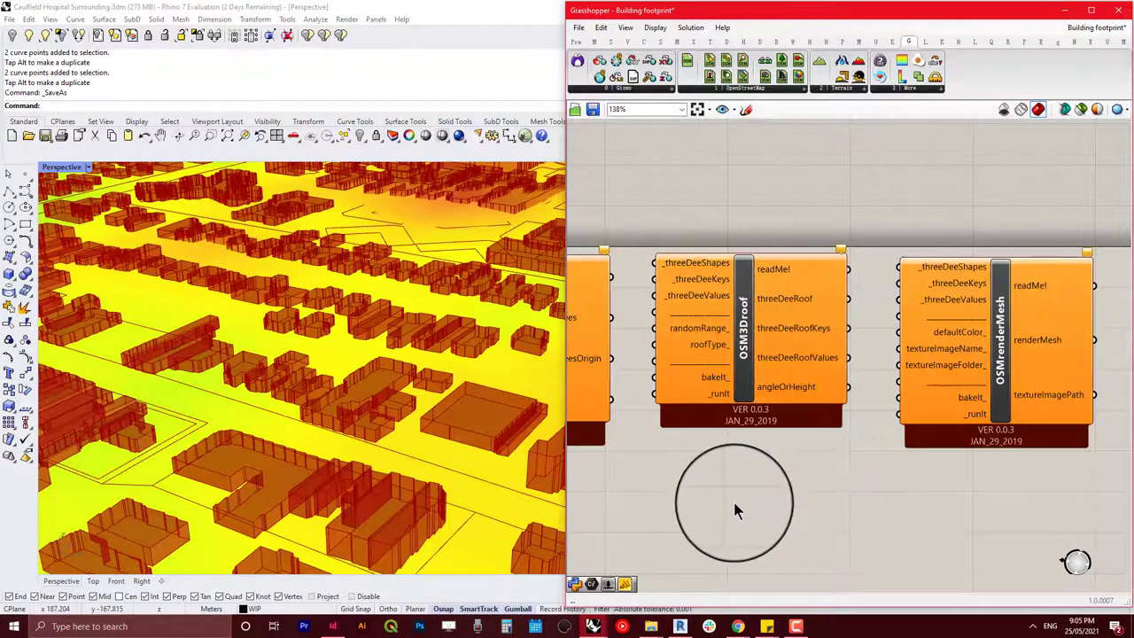
pyautogui.scroll(-5, 732, 499)
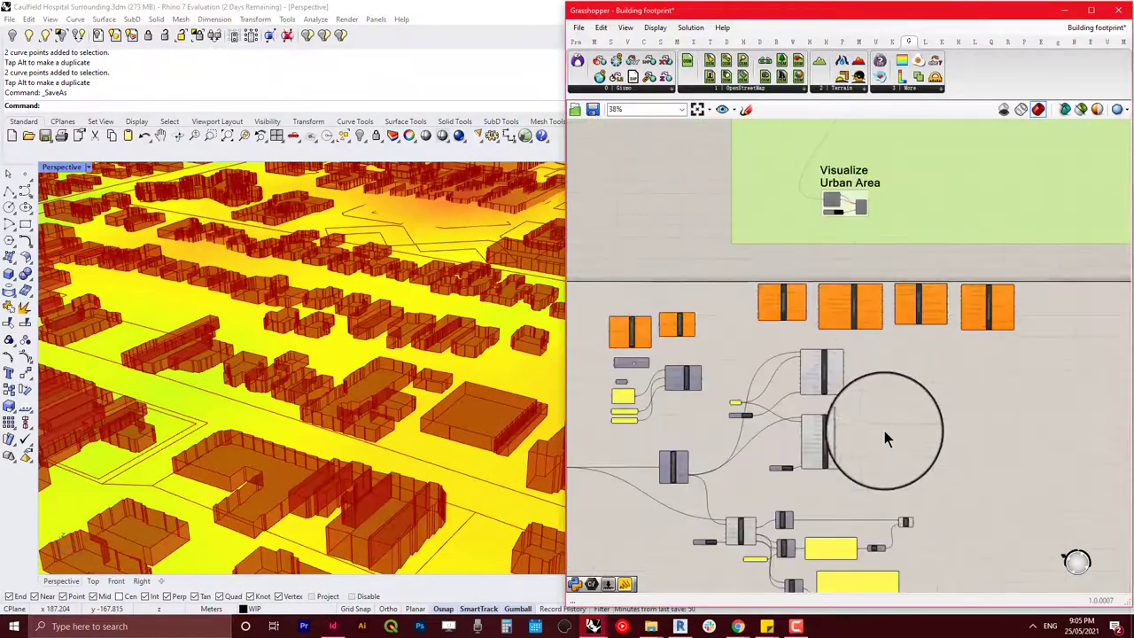
# - Zoom back to 100% on OSMshapes with its 800 radius and True toggle
pyautogui.scroll(3, 674, 412)
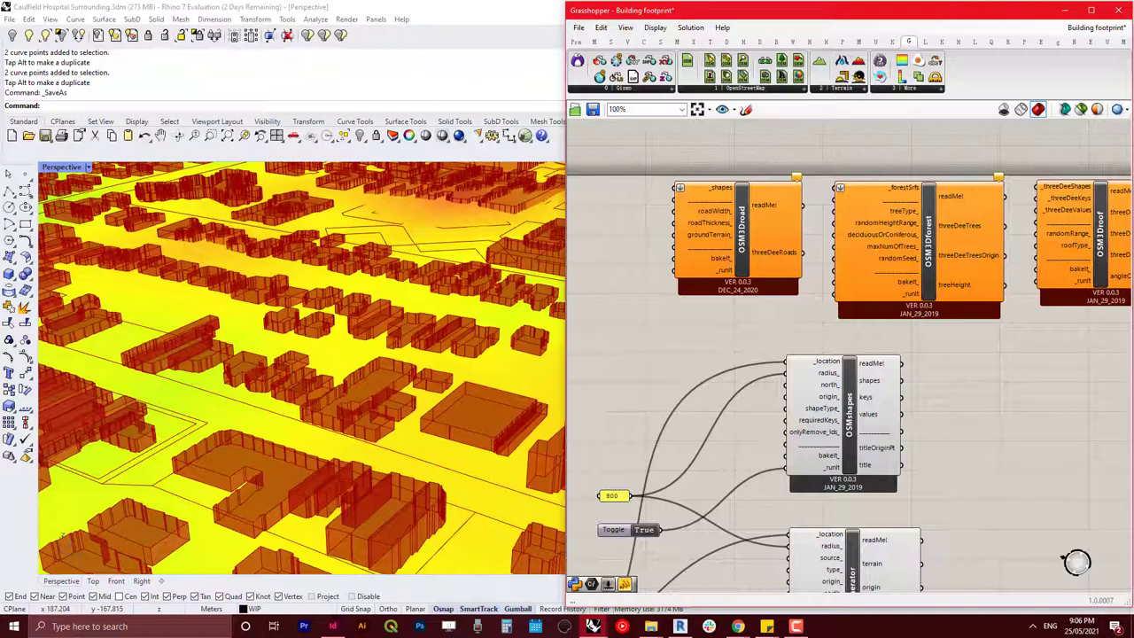
pyautogui.click(592, 626)
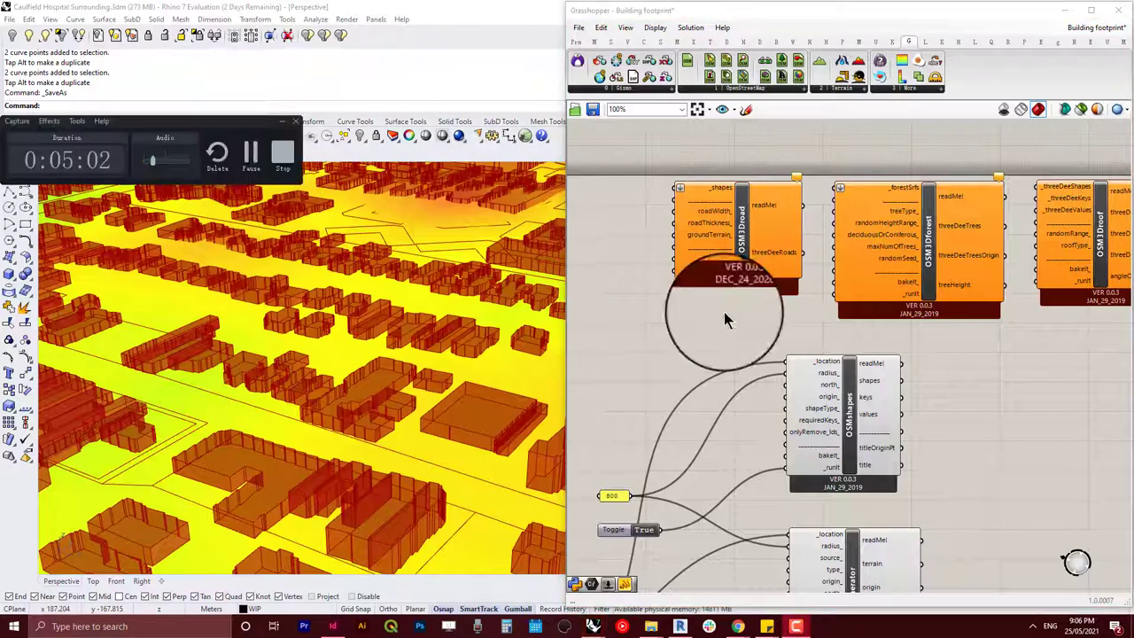